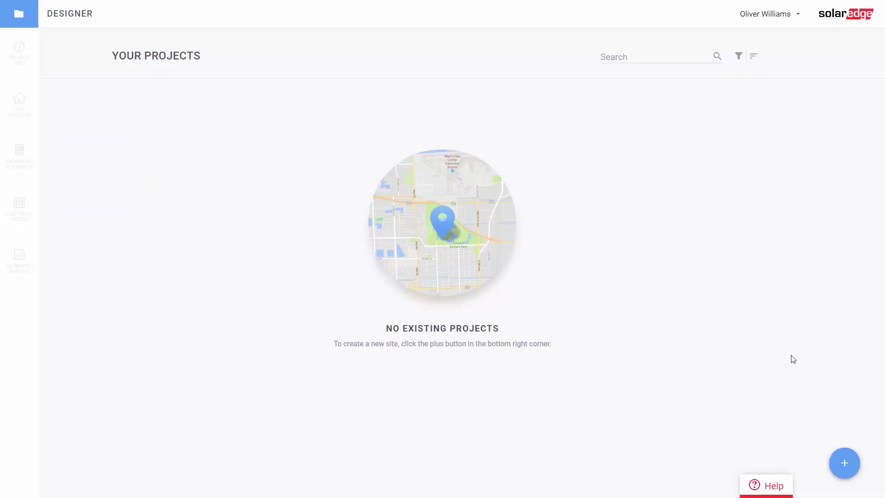
Start a new Residential project from the Your Projects list
mouse_move(841, 463)
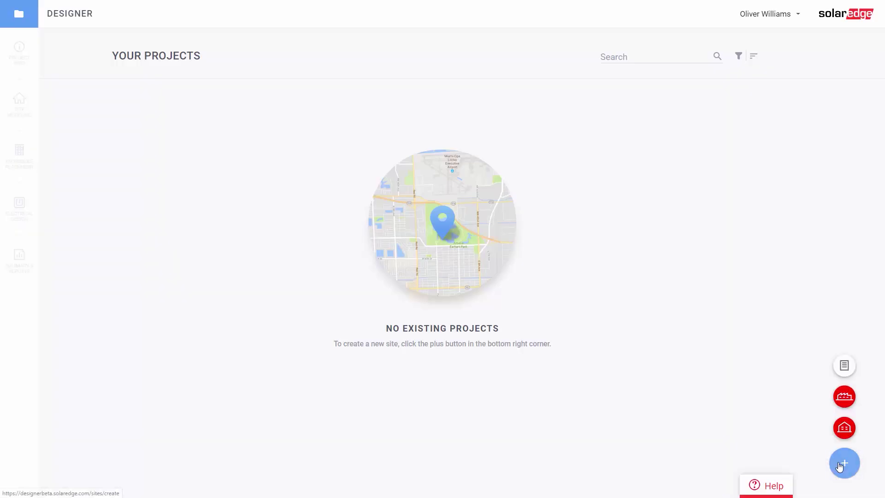
click(844, 428)
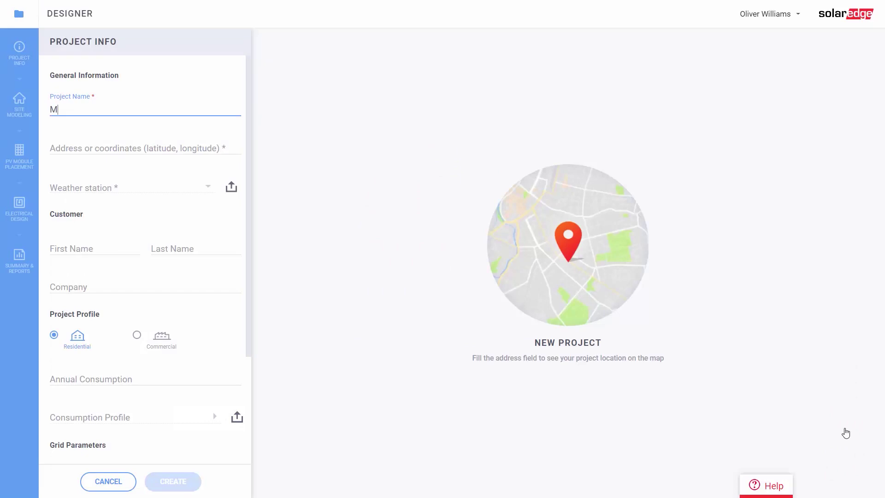
Name the project 'My Residential Project', accept the suggested address, and keep the Salt Lake City weather station
text(My Residential Project)
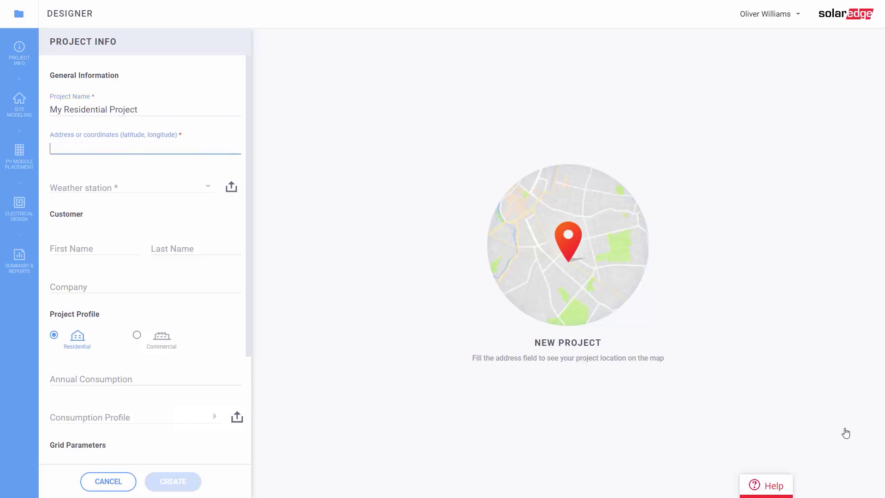
key(Down)
key(Return)
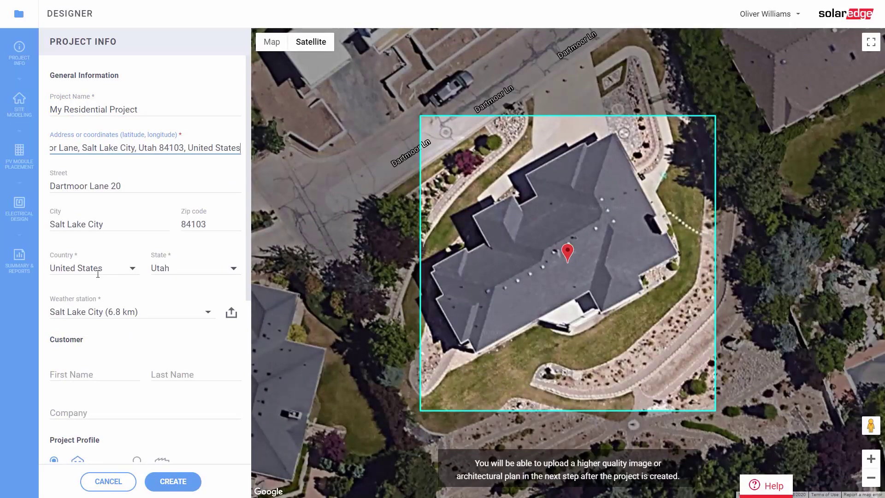
click(163, 313)
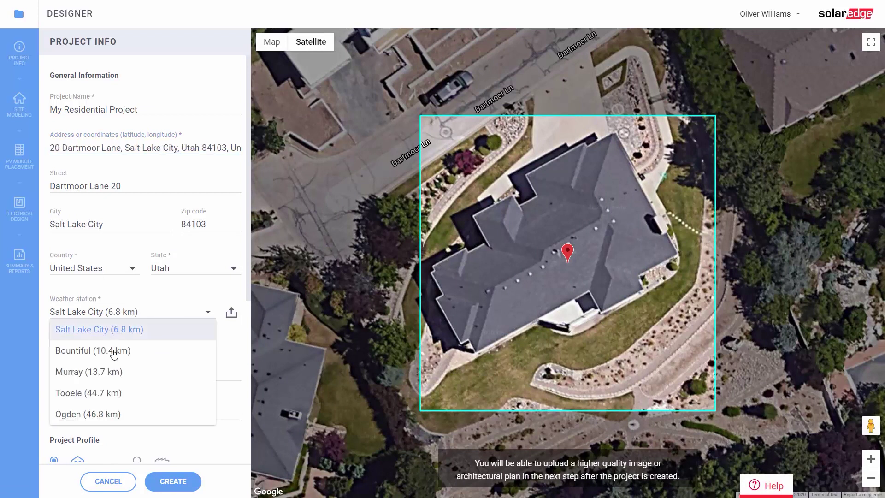
click(118, 335)
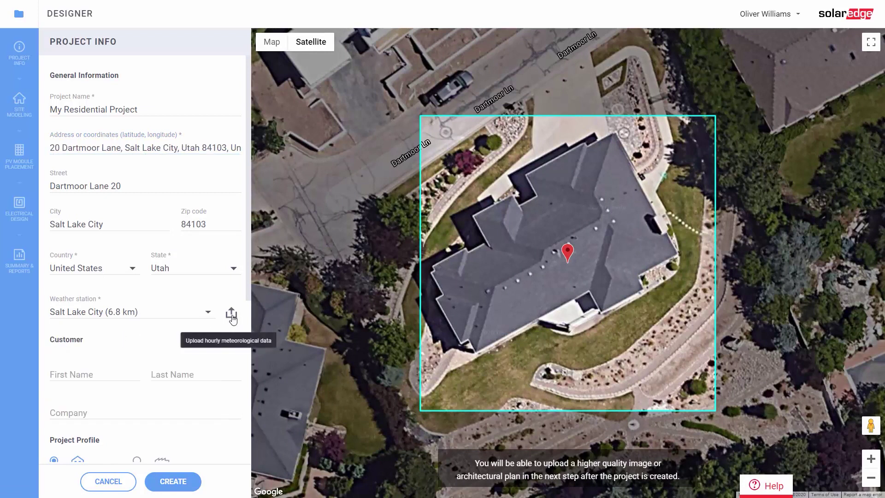
Enter the customer's first and last name and an annual consumption of 8000 kWh
click(72, 373)
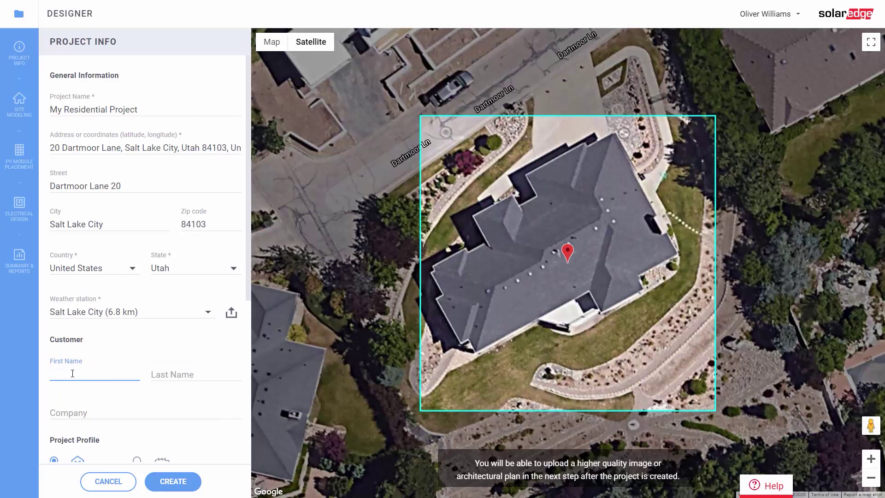
text(John)
key(Tab)
text(Smit)
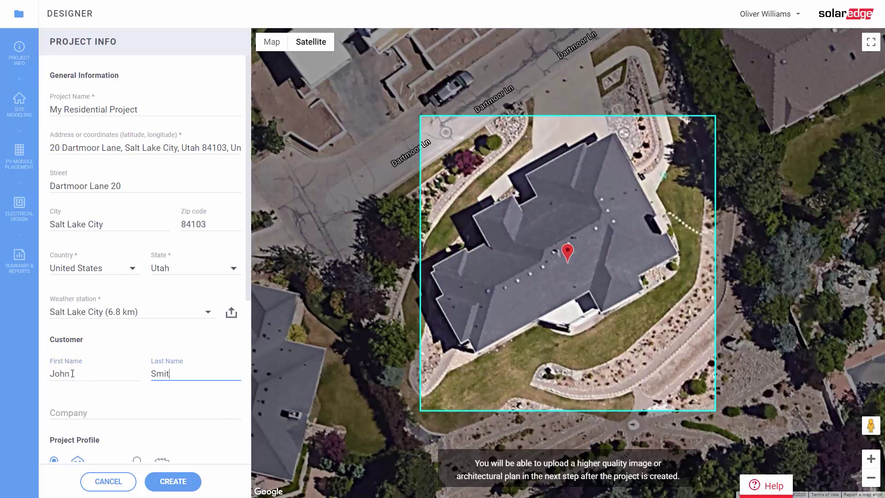
scroll(73, 373, down, 5)
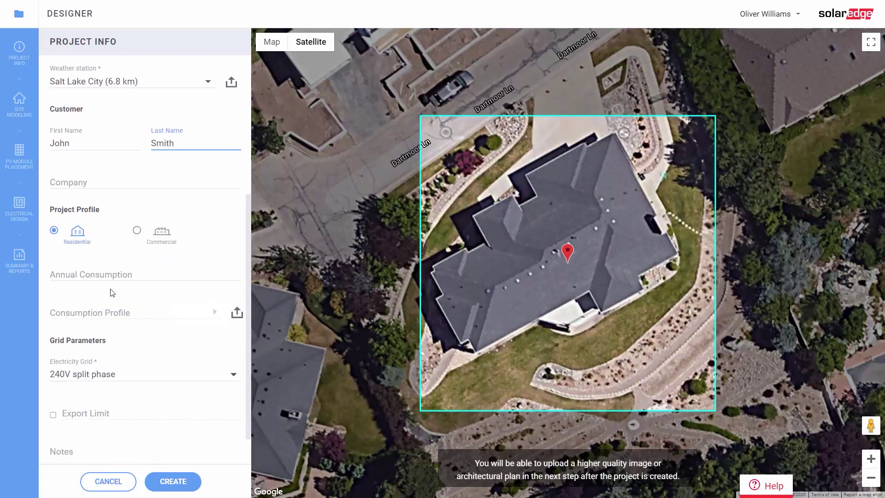
click(99, 275)
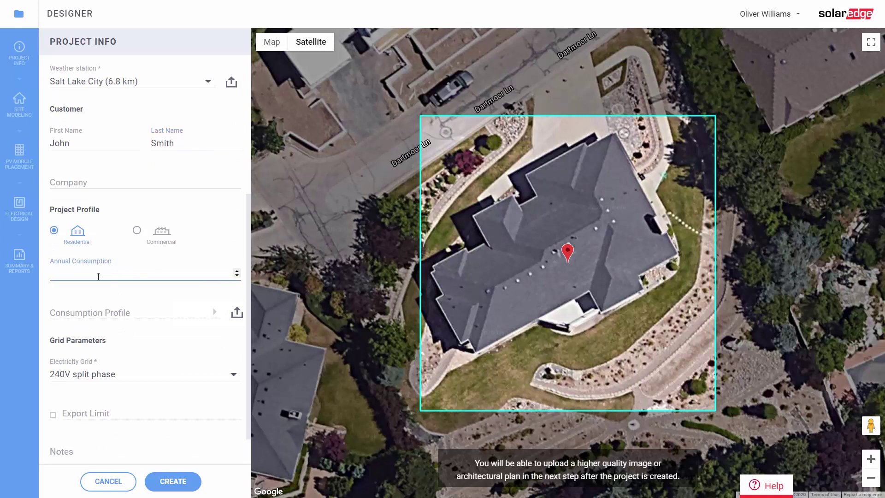
text(8000 kWh)
Choose the 'Family with infants or pre-school children' consumption profile
click(64, 317)
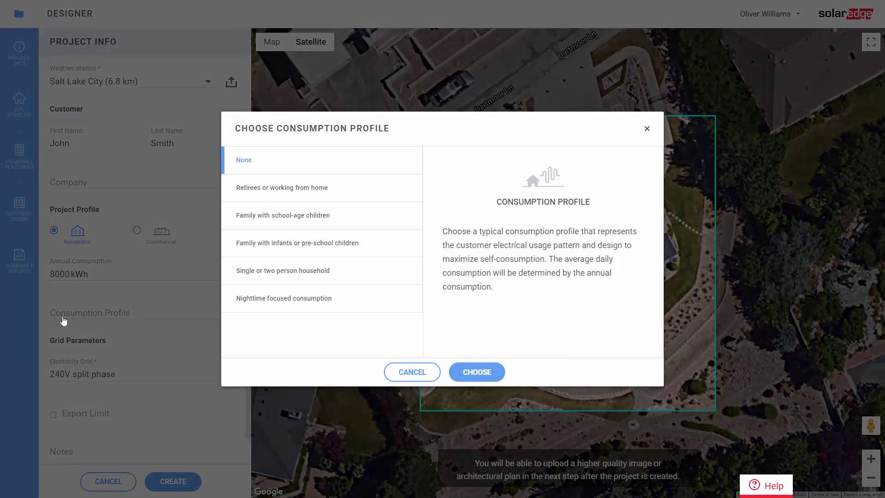
click(280, 191)
click(279, 226)
click(279, 251)
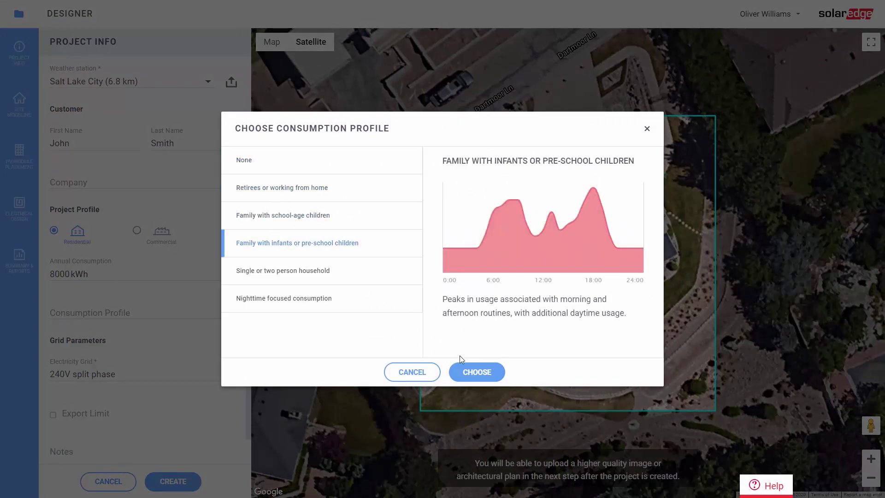
click(471, 373)
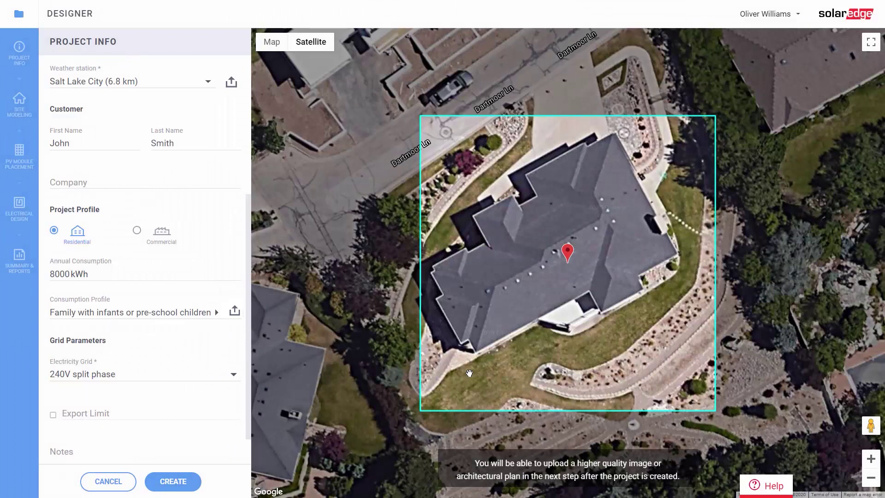
Keep the 240V split phase electricity grid and create the project
scroll(105, 351, down, 1)
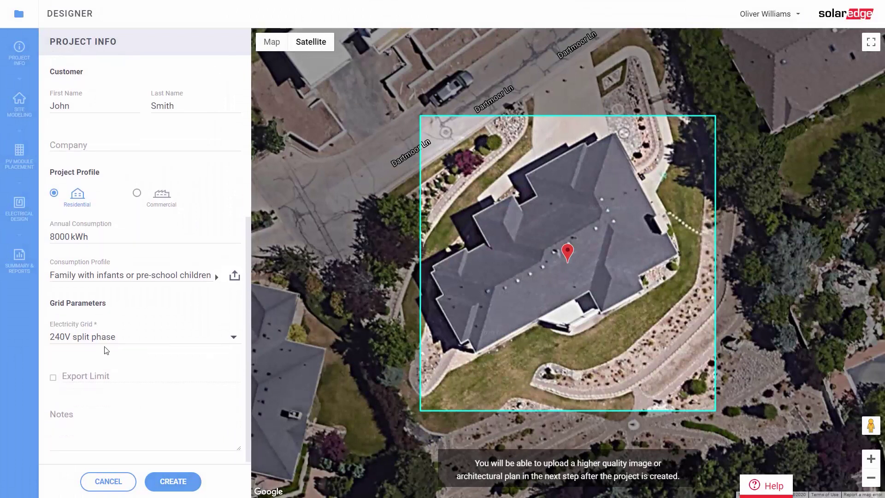
click(106, 339)
click(112, 354)
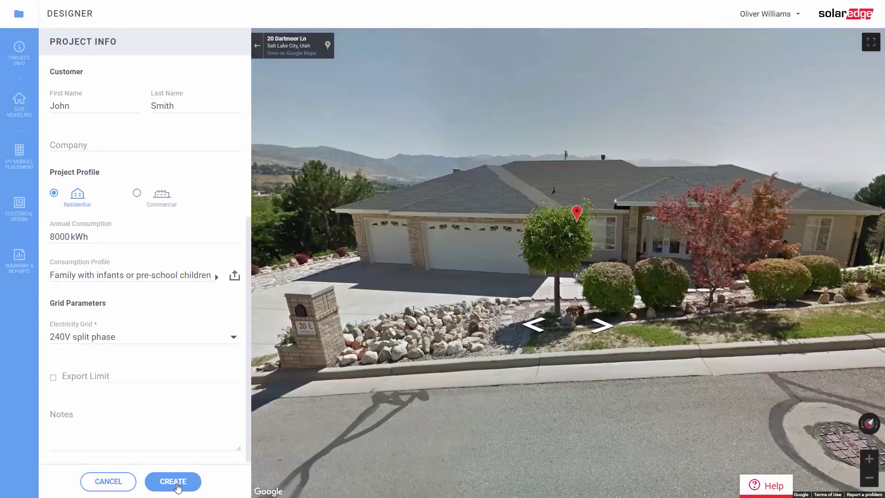
click(177, 485)
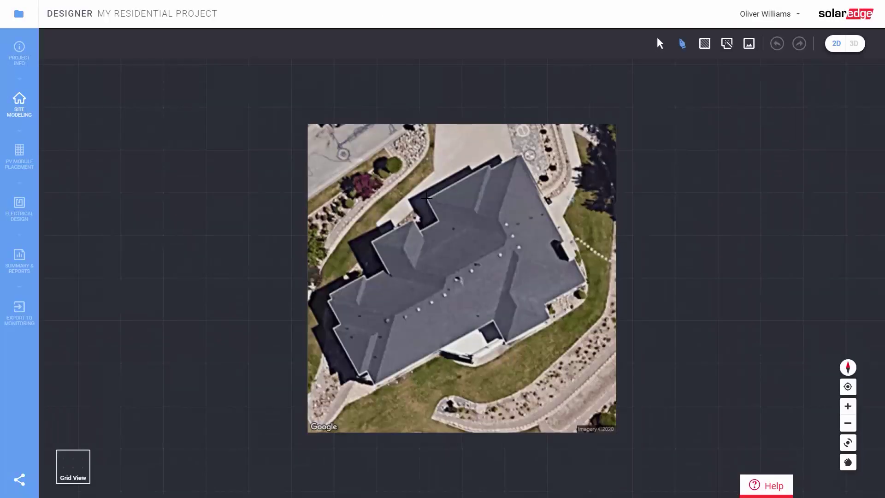
Trace the roof's top, right and bottom edges (8.37, 3.49, 6.98, 5.6, 6.26, 2.77, 15.79, 0.7 m)
click(427, 198)
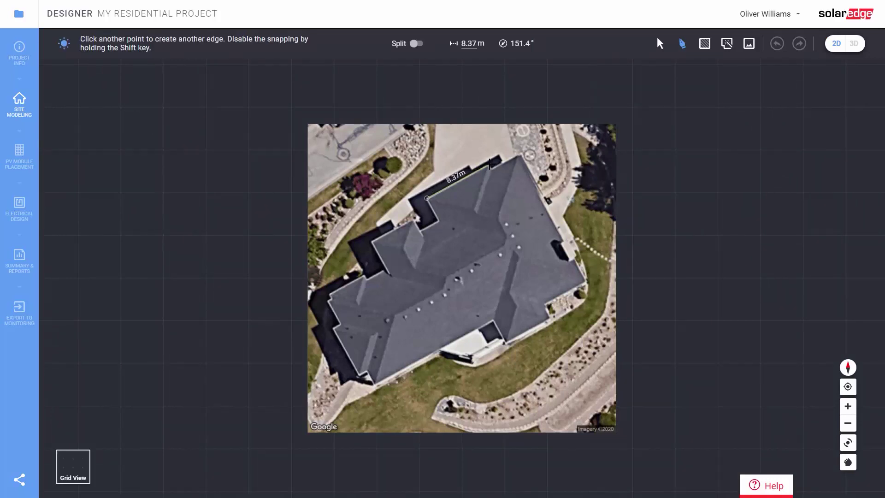
click(489, 164)
click(529, 179)
click(583, 280)
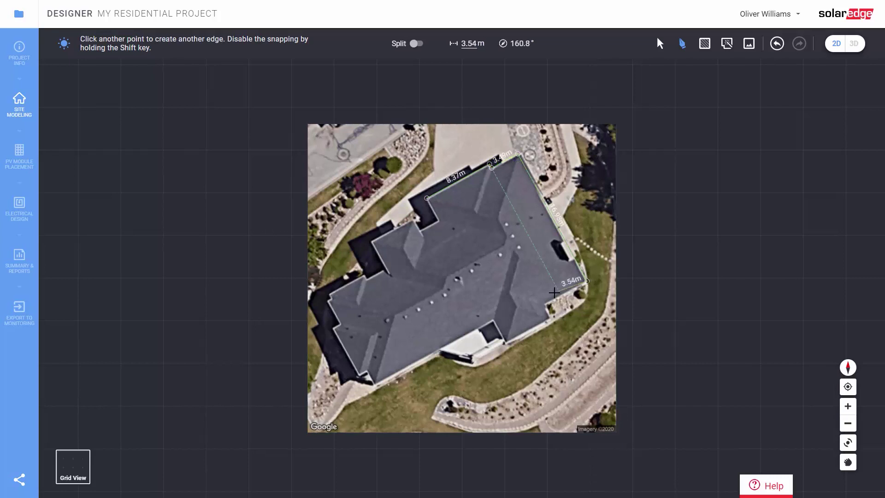
click(545, 304)
click(552, 316)
click(505, 340)
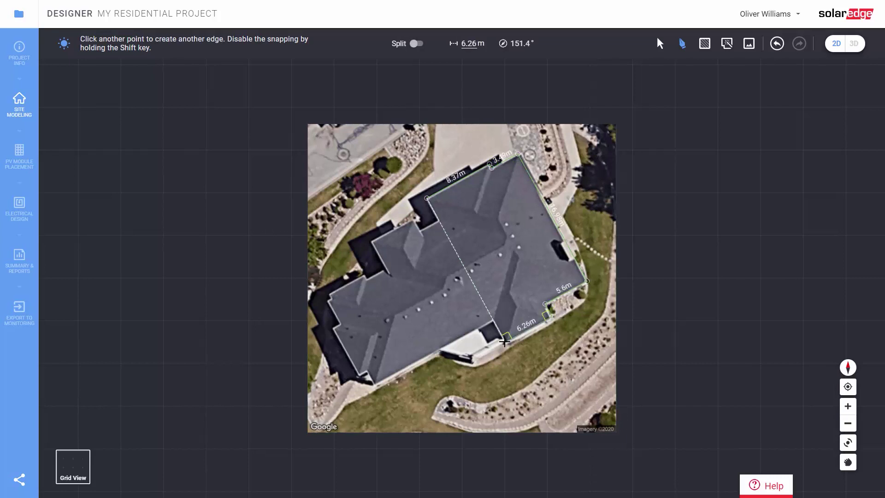
click(492, 321)
click(376, 383)
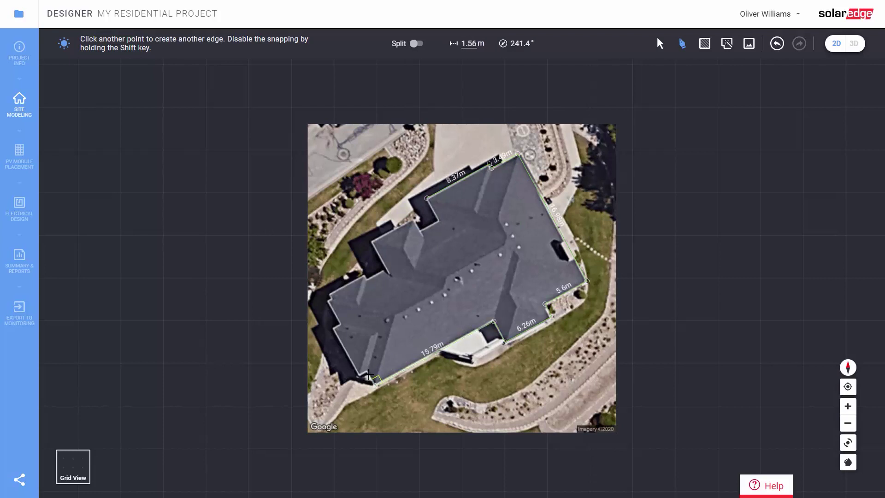
click(369, 373)
click(362, 375)
Trace the left side and notch (6.49, 4.56, 3.88 m), close the outline, and adjust the notch edges
click(334, 327)
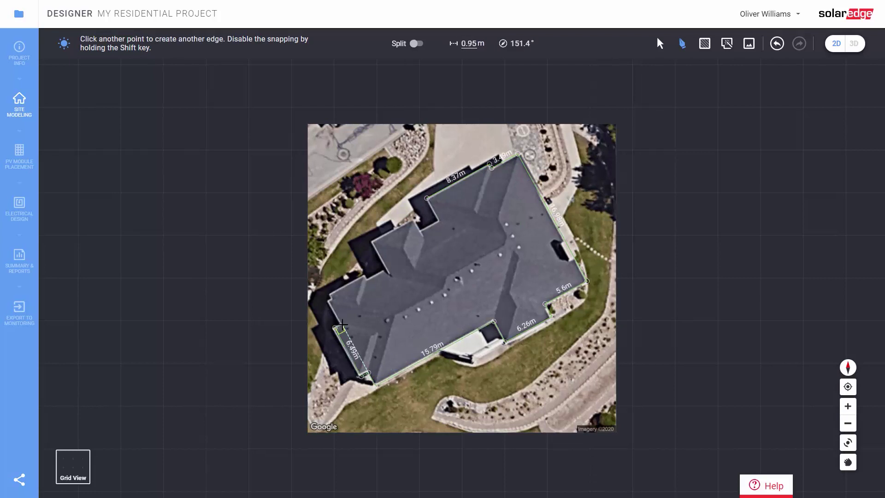
click(342, 324)
click(331, 295)
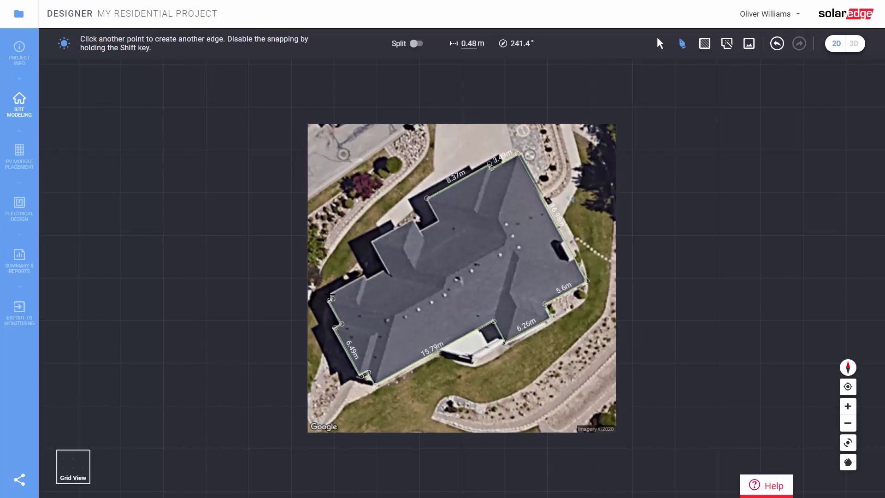
click(365, 277)
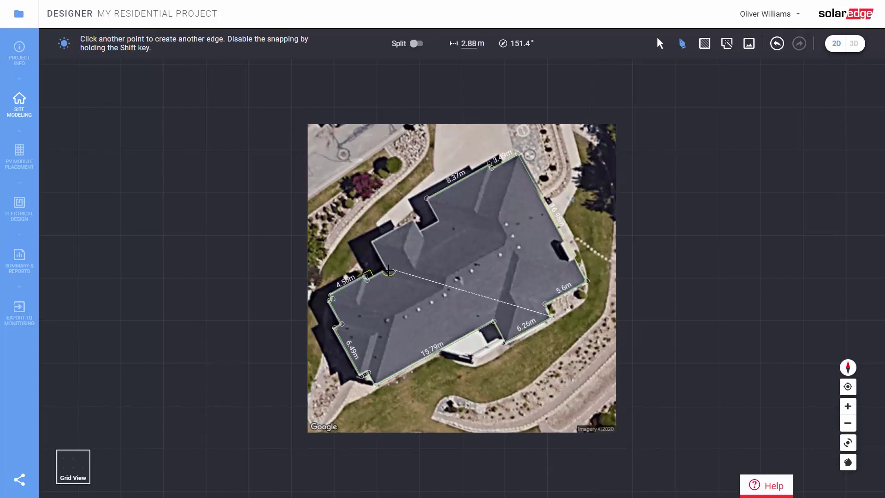
click(388, 268)
click(373, 239)
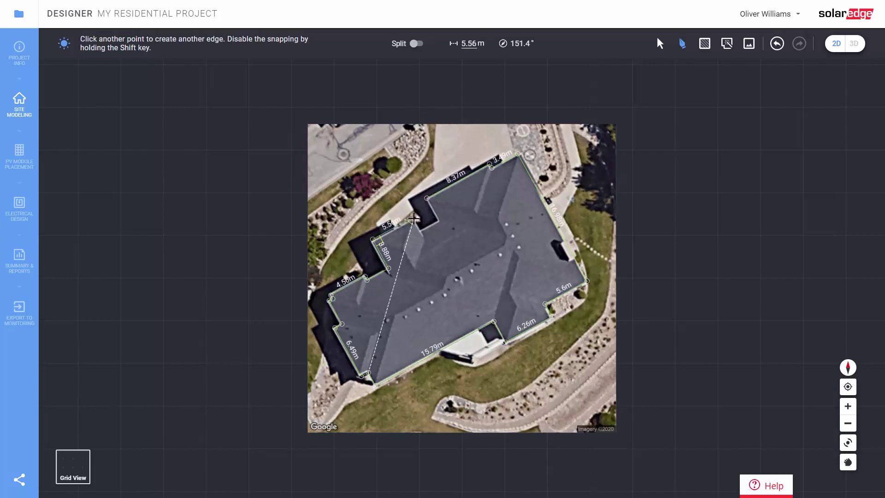
click(414, 217)
click(423, 232)
click(440, 223)
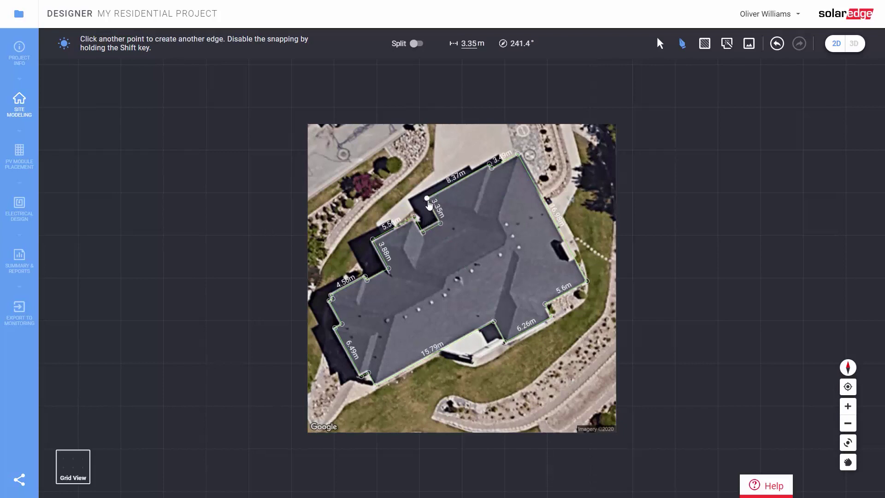
click(426, 198)
drag(433, 234, 416, 224)
click(509, 271)
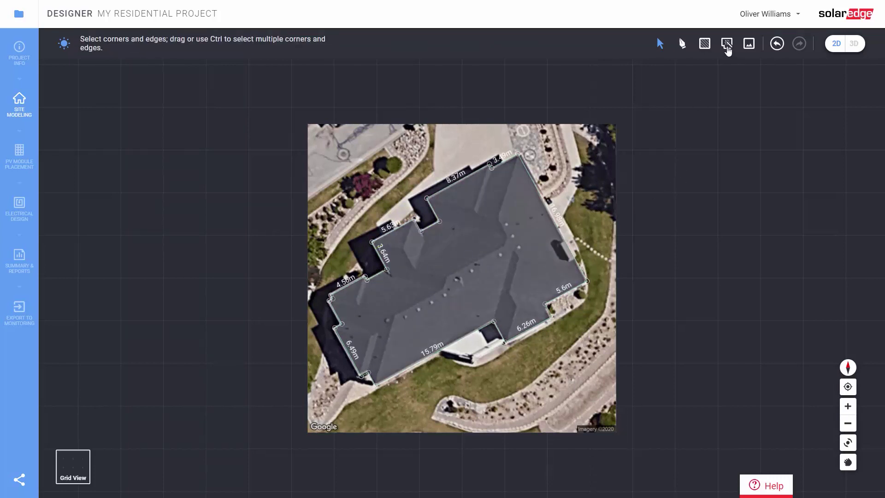
Generate the inner ridge and hip edges for the roof polygon and square up the map
click(726, 46)
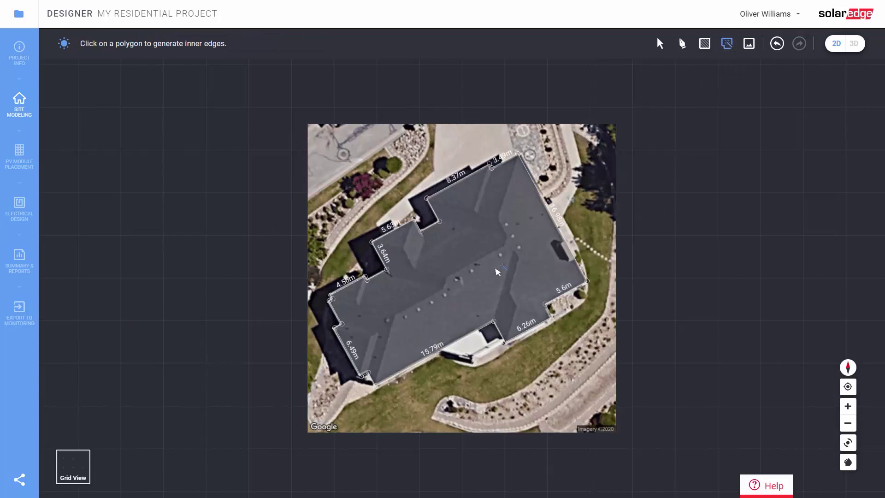
click(471, 281)
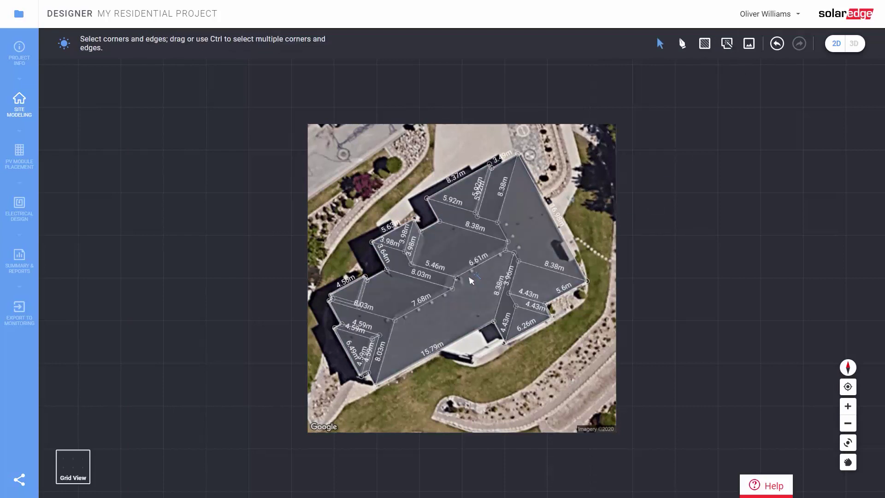
right_drag(716, 328, 561, 178)
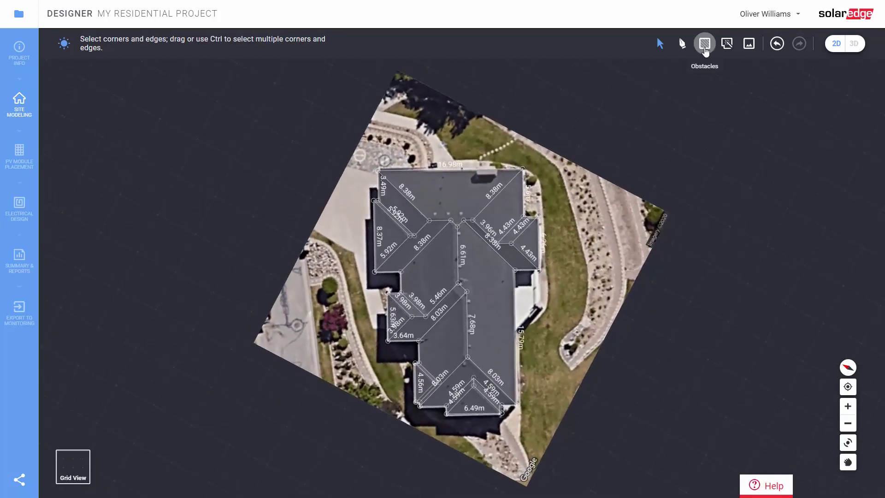
Sketch an obstacle near the top of the roof and switch to the 3D building view
click(704, 48)
drag(475, 175, 496, 166)
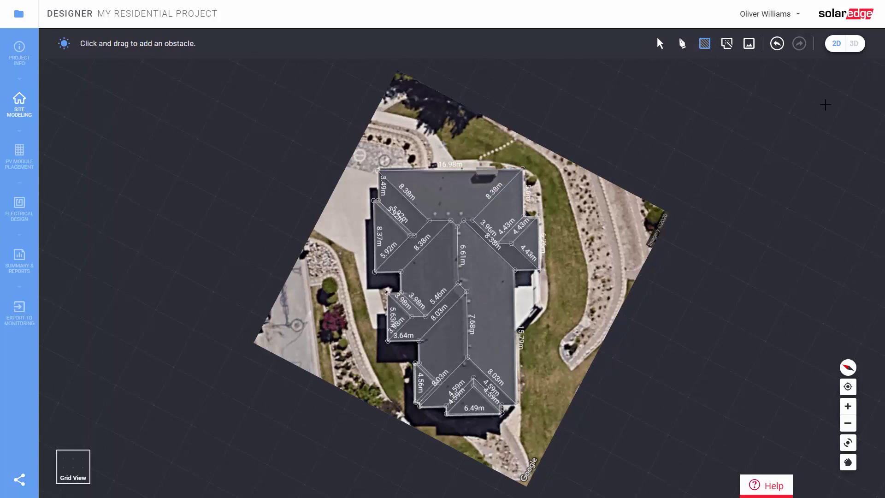
click(855, 46)
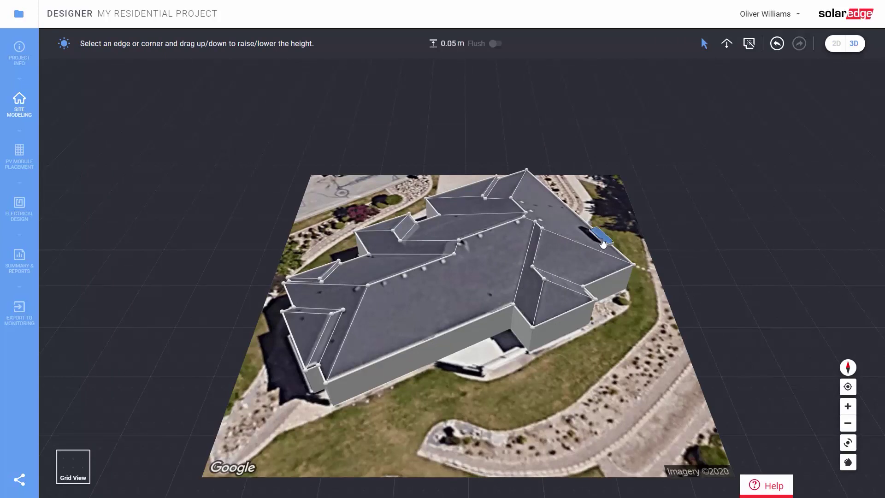
Raise the central roof face's top edge to 5.29 m height, giving a 22° pitch
click(490, 298)
middle_drag(490, 298, 460, 262)
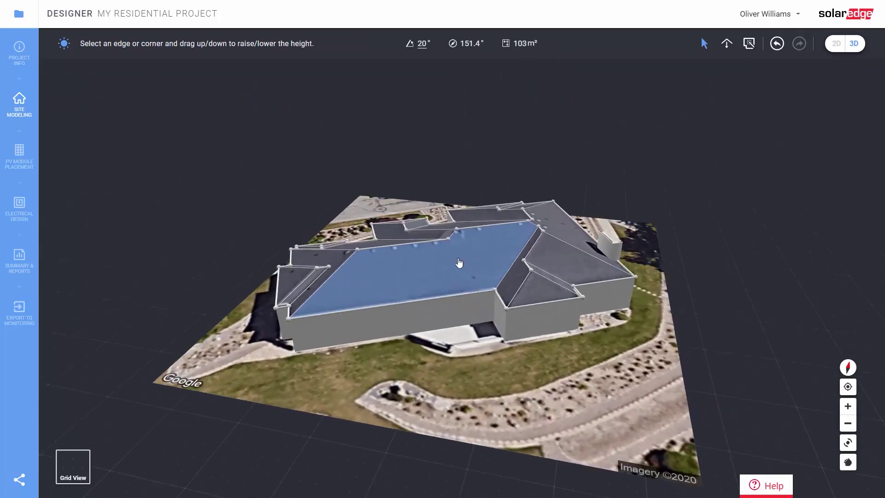
drag(427, 249, 428, 310)
middle_drag(429, 310, 440, 327)
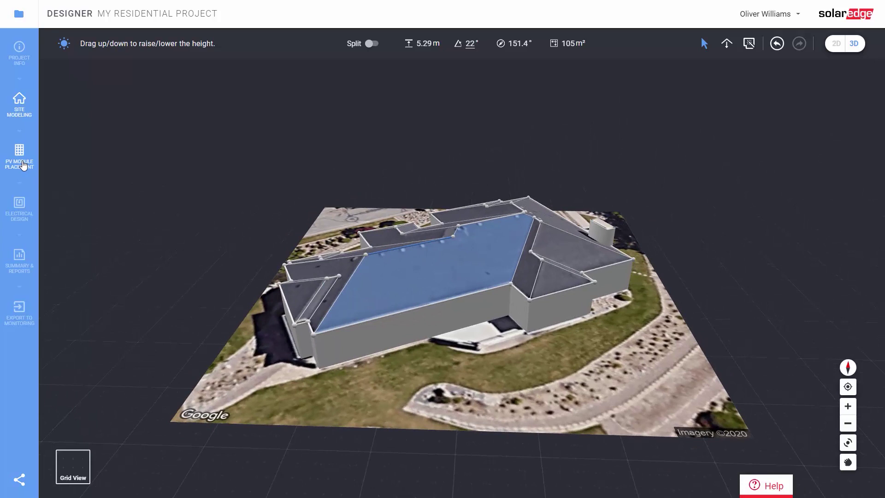
Go to PV Module Placement and overlay the irradiance map, with the main facet at 96%
click(22, 165)
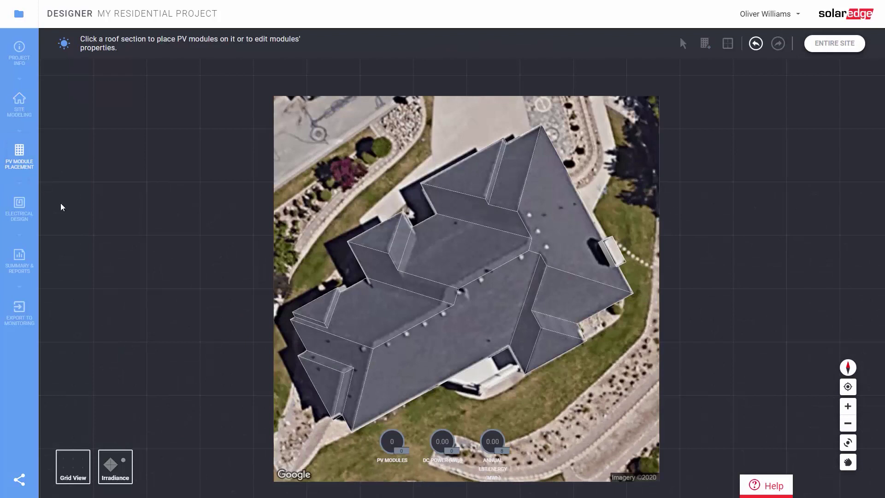
click(119, 475)
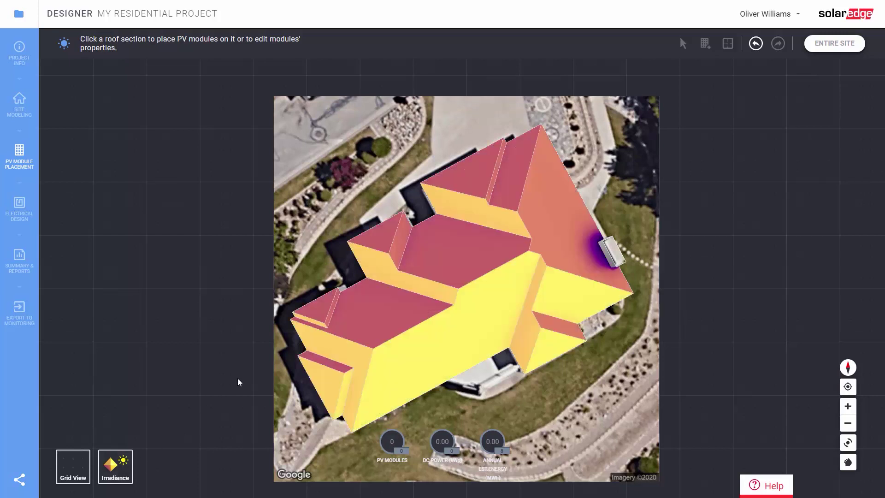
right_drag(239, 375, 237, 341)
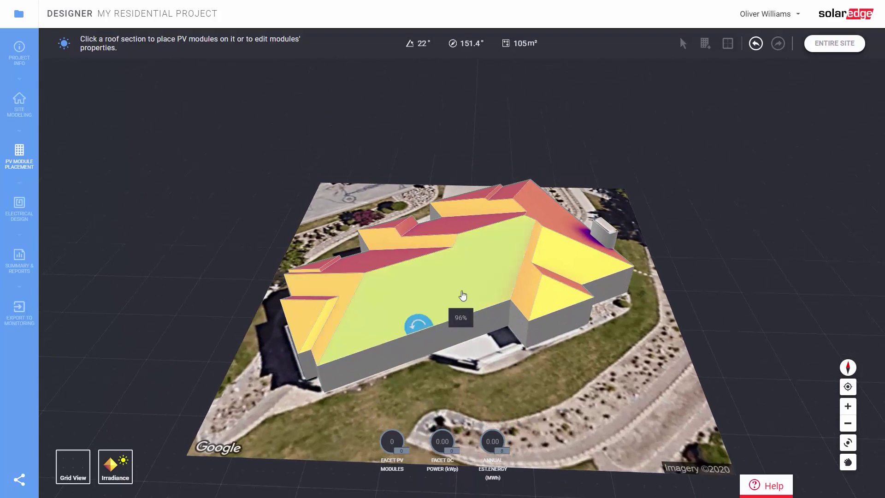
Hide irradiance and add two guidelines along the central facet's edges, one offset 1 m
click(460, 288)
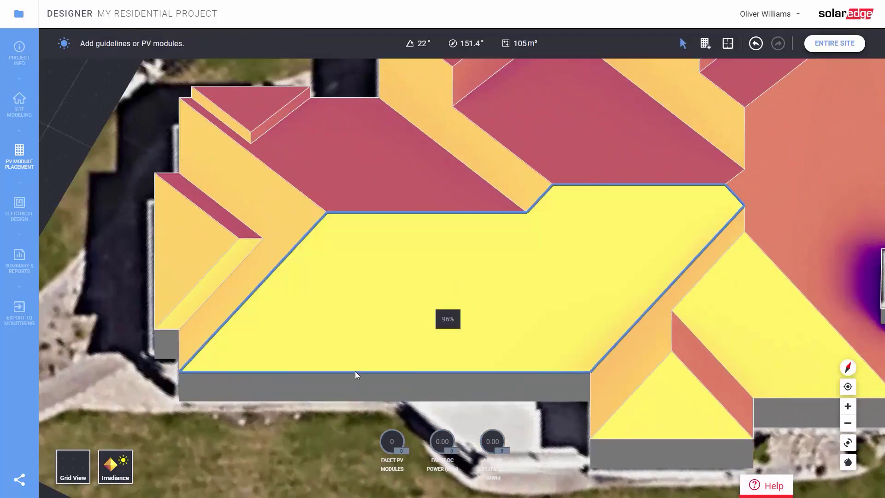
click(119, 465)
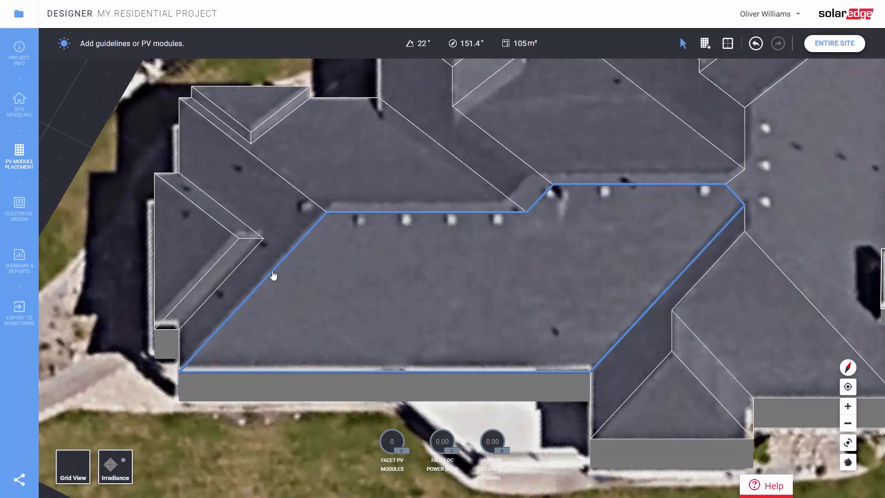
drag(273, 275, 295, 294)
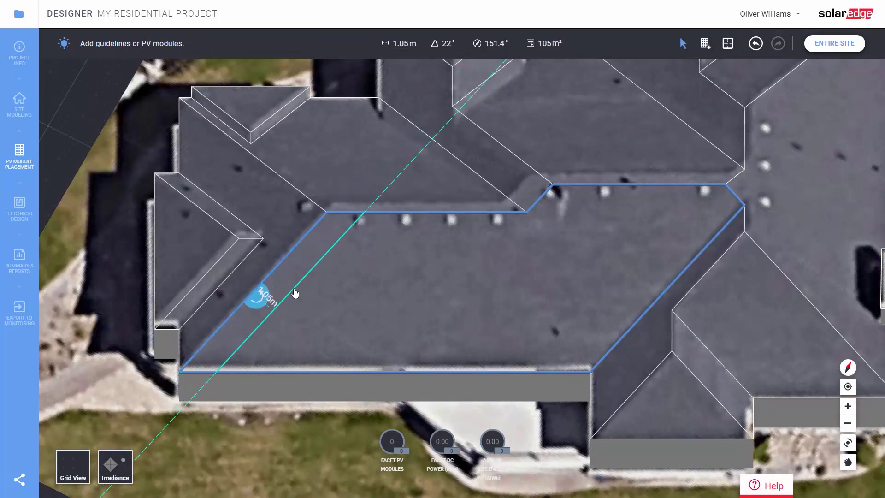
click(659, 302)
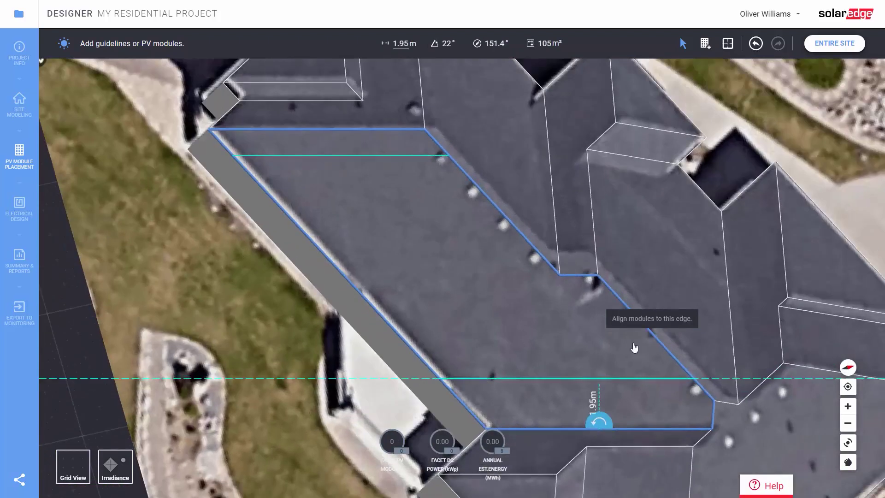
text(1)
key(Return)
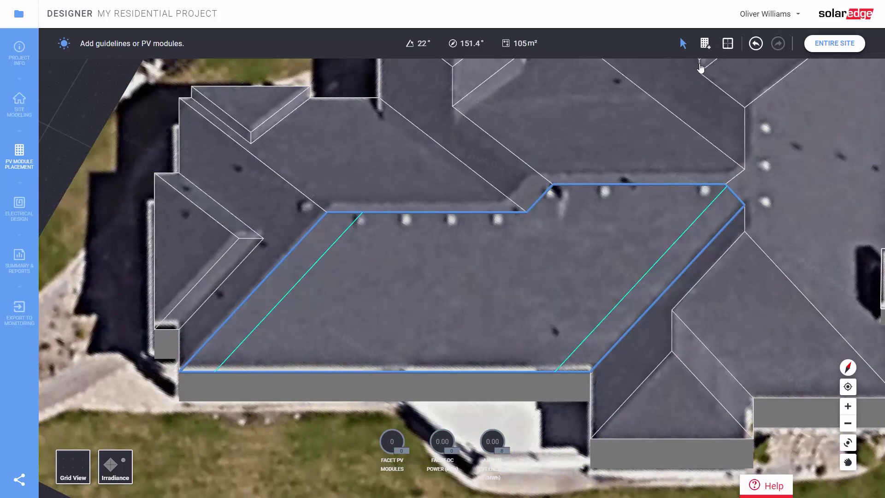
click(705, 42)
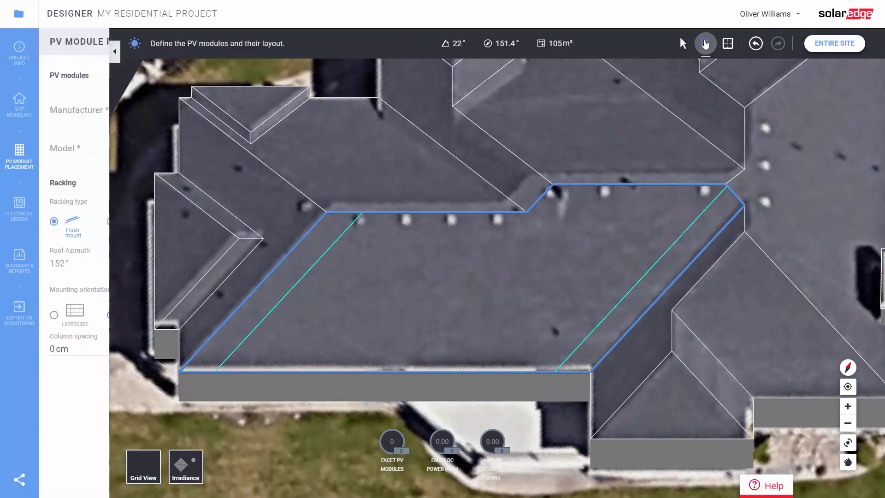
Select the LG Electronics Inc. LG335N1K-V5 module and set its colour to black
click(126, 110)
click(122, 131)
click(121, 146)
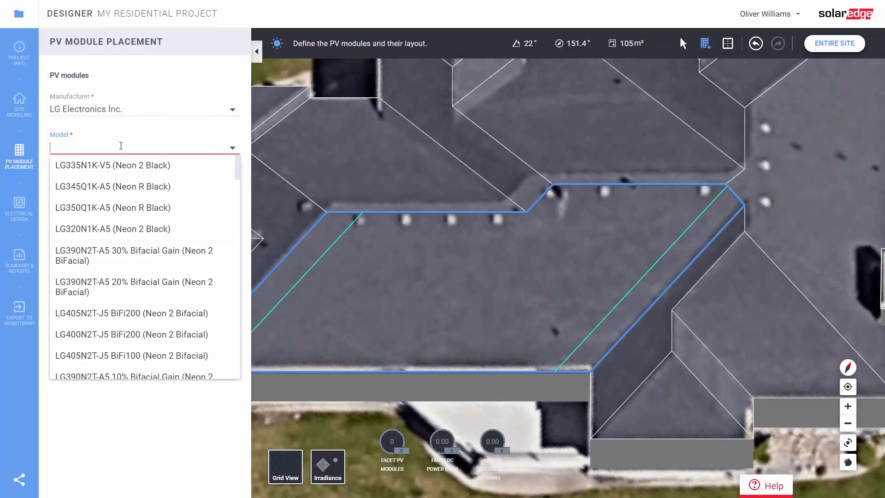
click(119, 168)
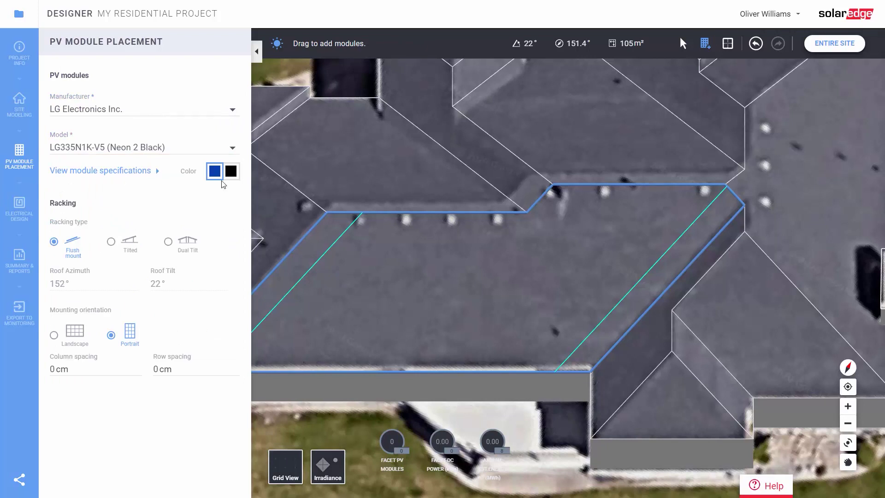
click(232, 174)
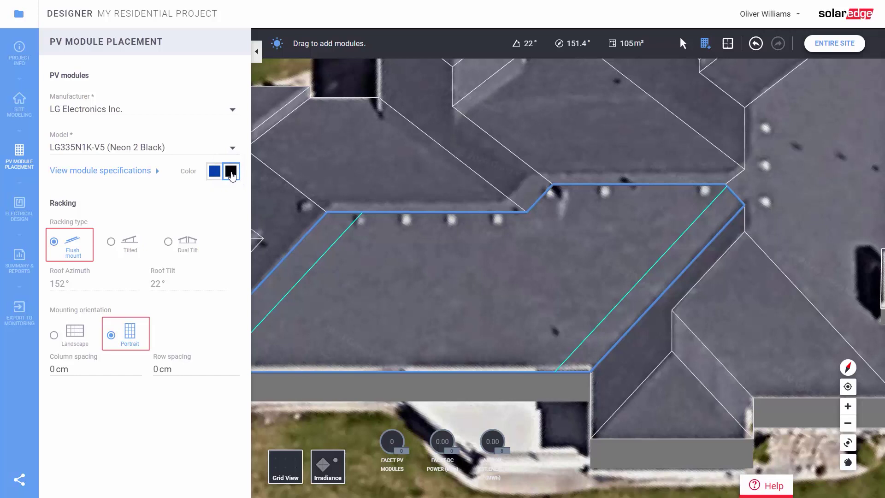
Fill the roof facet with a block of modules and remove the bottom-right module
click(256, 51)
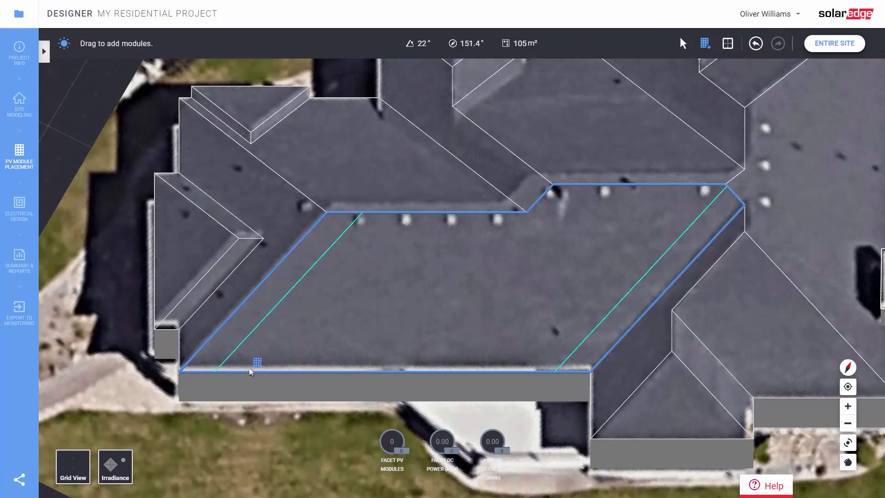
mouse_move(251, 365)
mouse_down()
mouse_move(437, 261)
mouse_move(592, 232)
mouse_up()
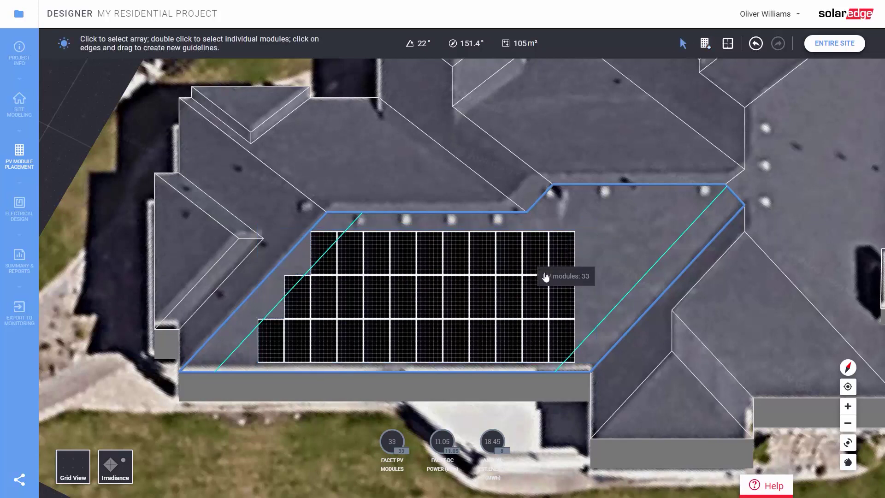
click(545, 281)
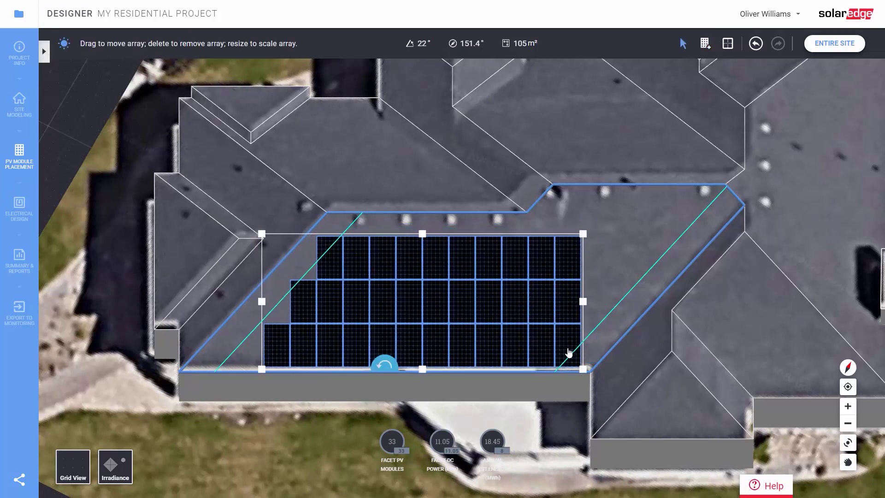
click(569, 347)
key(Delete)
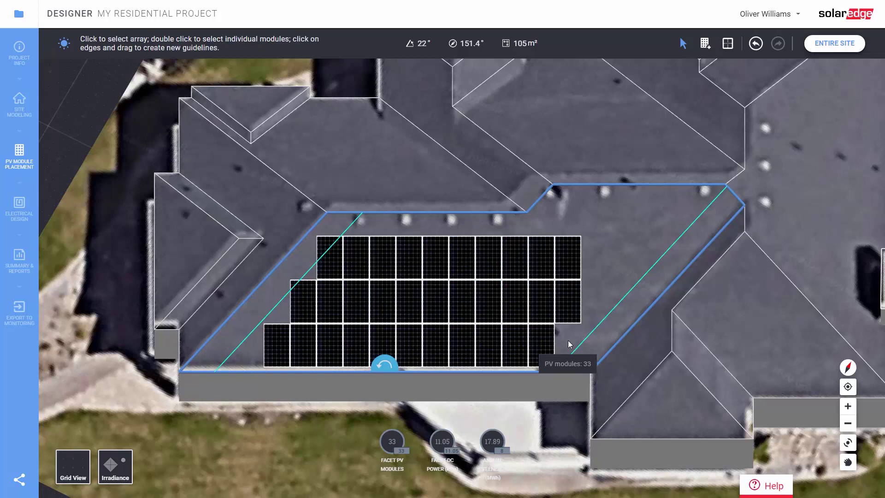
Trim and stagger the array to 30 modules by removing a corner module and extending the top row
drag(492, 290, 518, 289)
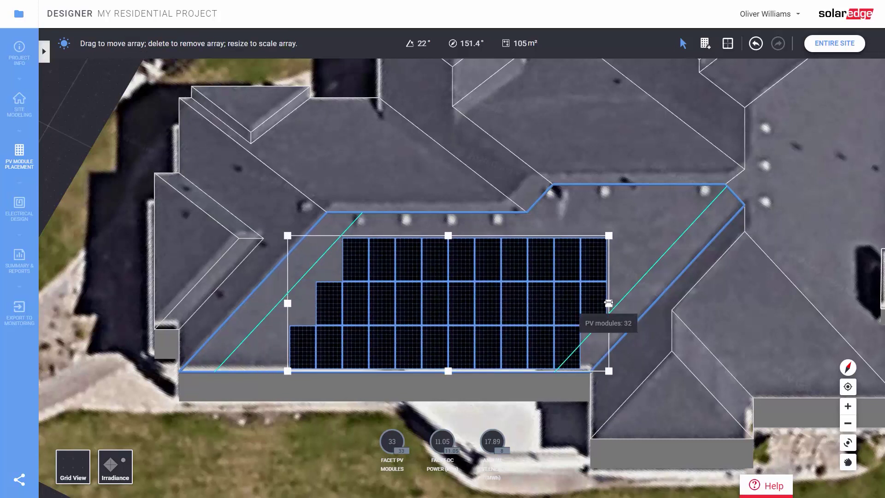
drag(607, 302, 590, 302)
double_click(567, 343)
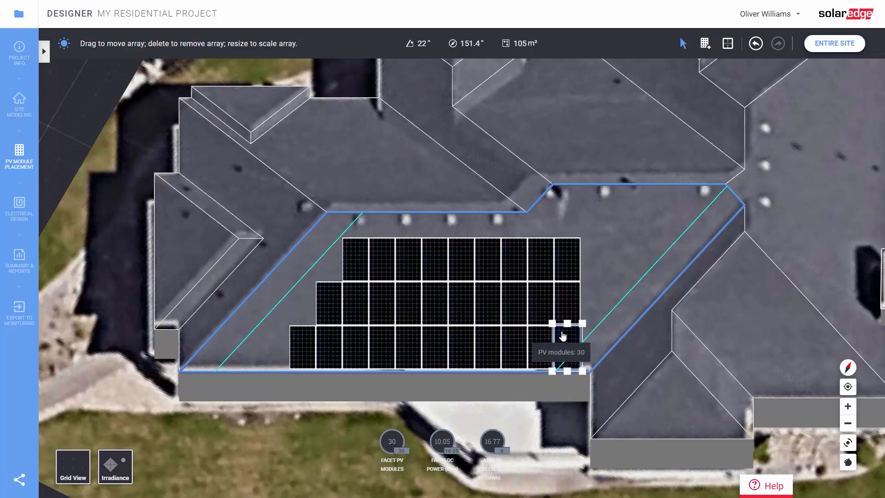
key(Delete)
double_click(567, 258)
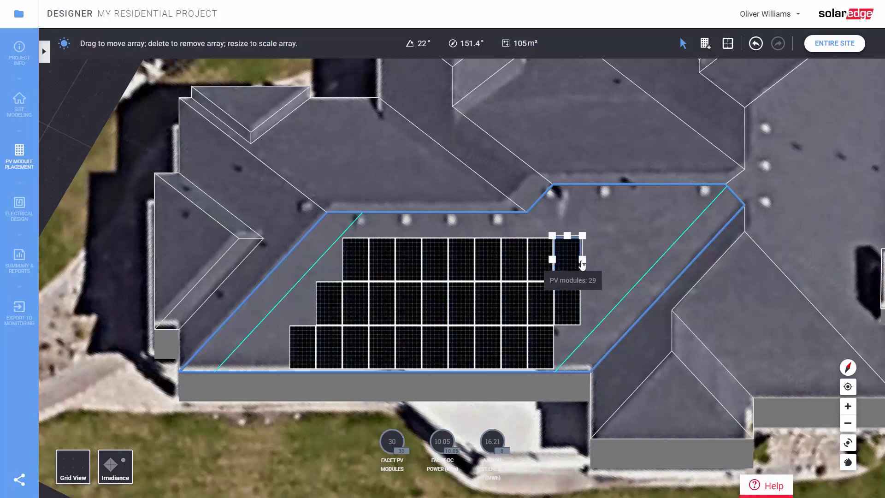
drag(580, 259, 608, 259)
drag(527, 271, 517, 262)
click(631, 257)
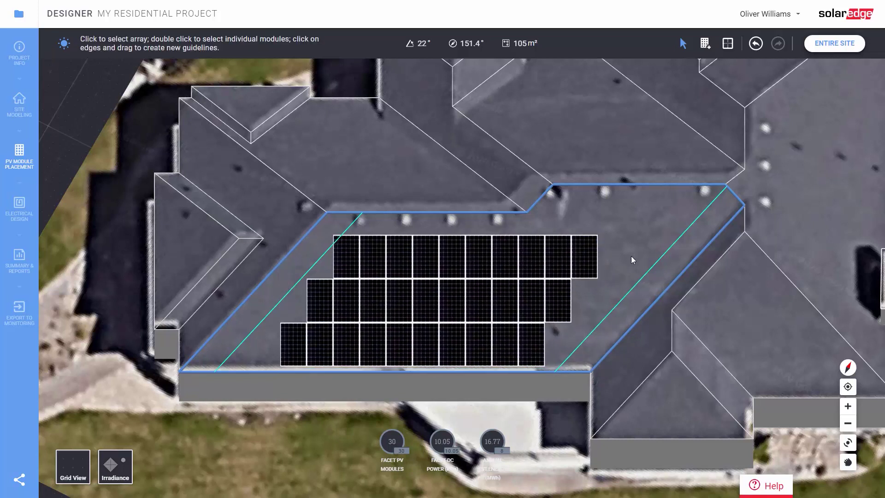
Switch to the Entire Site 3-D view and rotate it to see the 30-module array
click(821, 47)
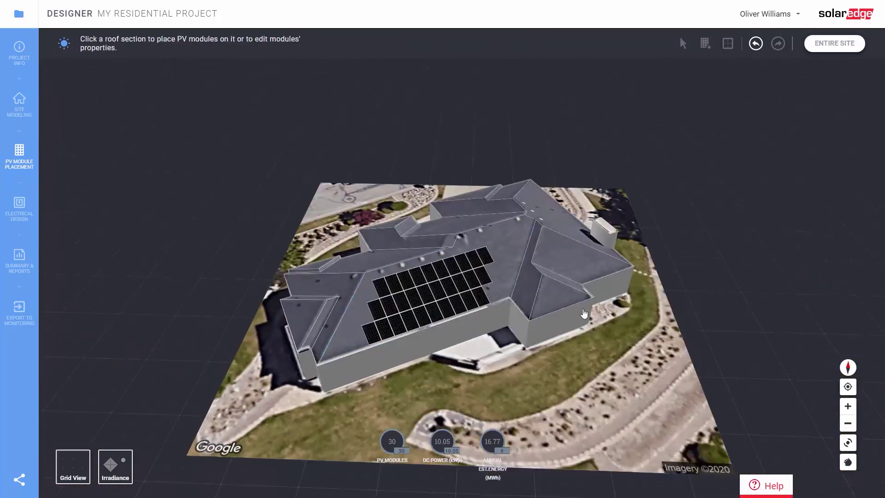
drag(606, 354, 583, 360)
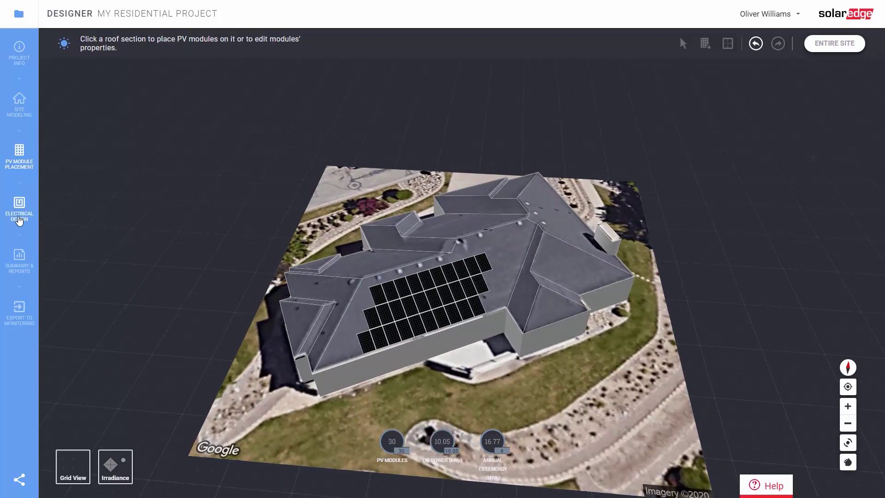
Set 155% target oversizing, add 10 kWh storage, enable Auto-Stringing and generate the electrical design
click(19, 221)
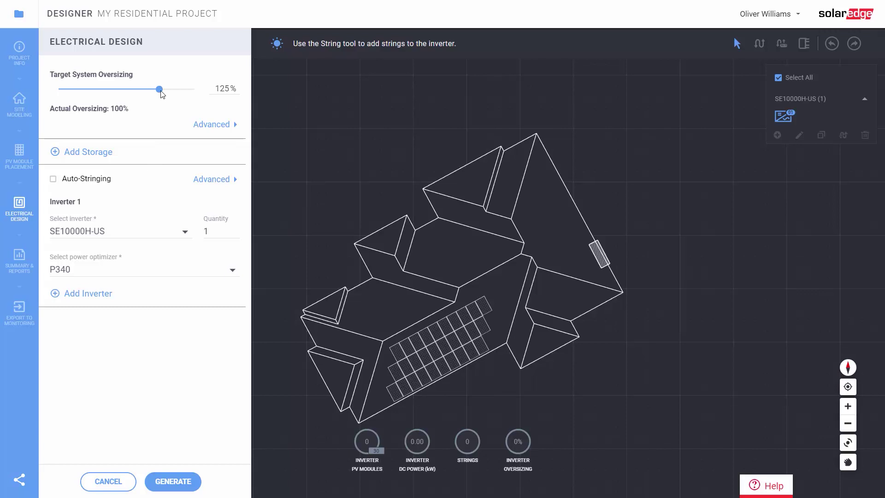
drag(162, 95, 211, 97)
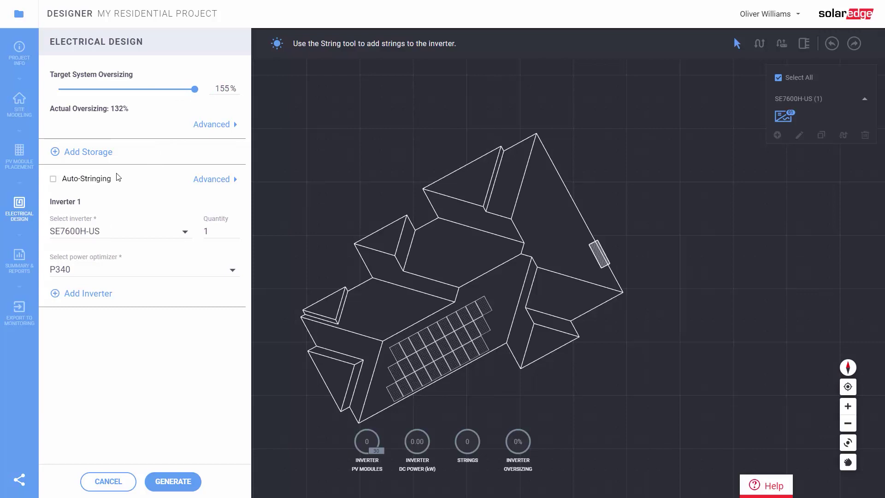
click(56, 152)
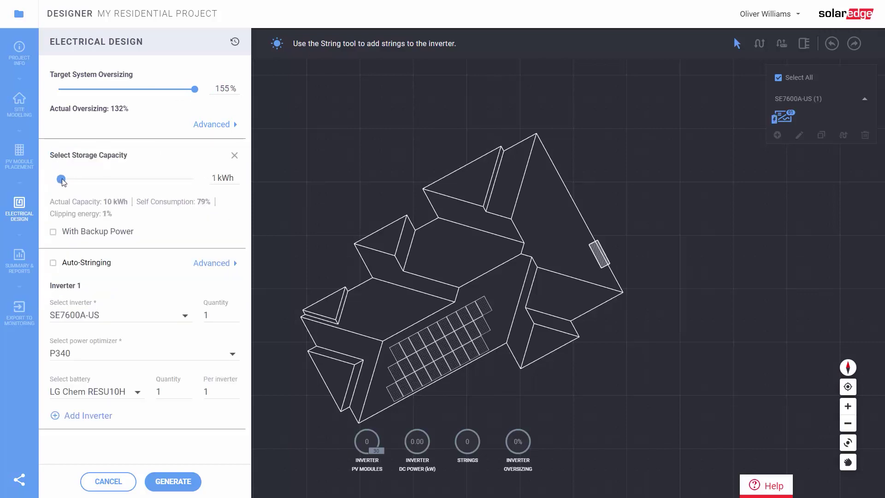
drag(63, 181, 81, 179)
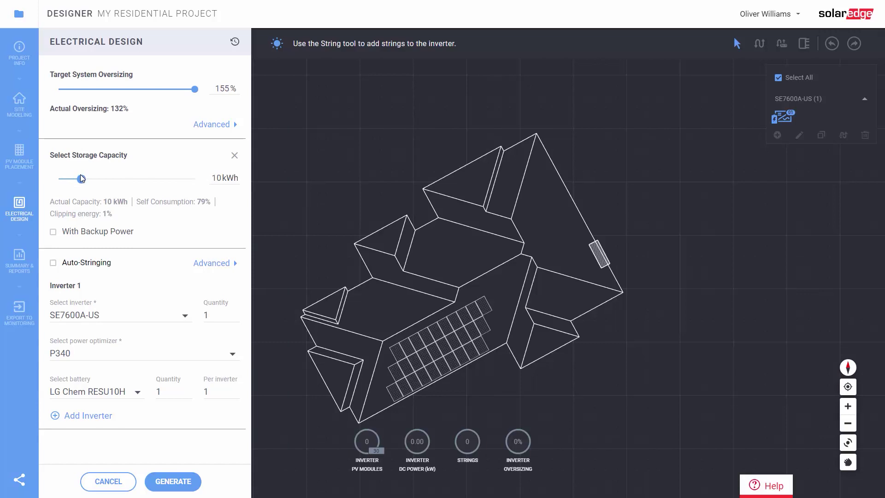
click(54, 263)
scroll(95, 415, down, 1)
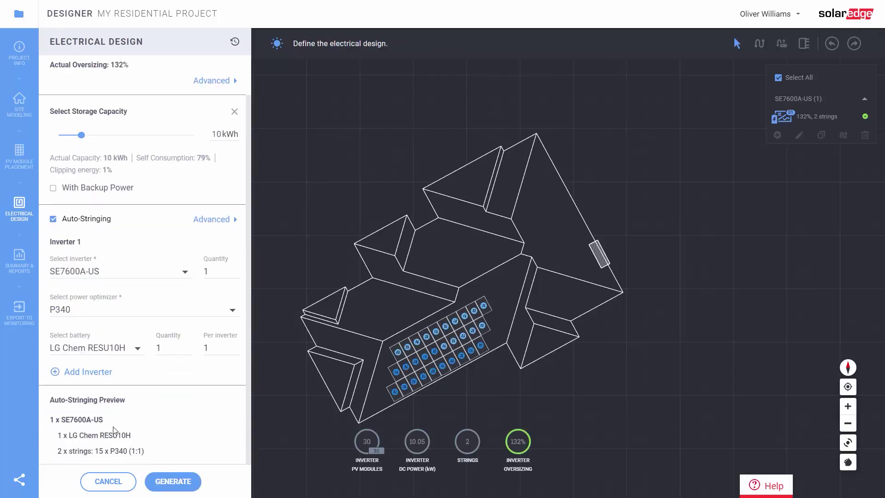
click(174, 482)
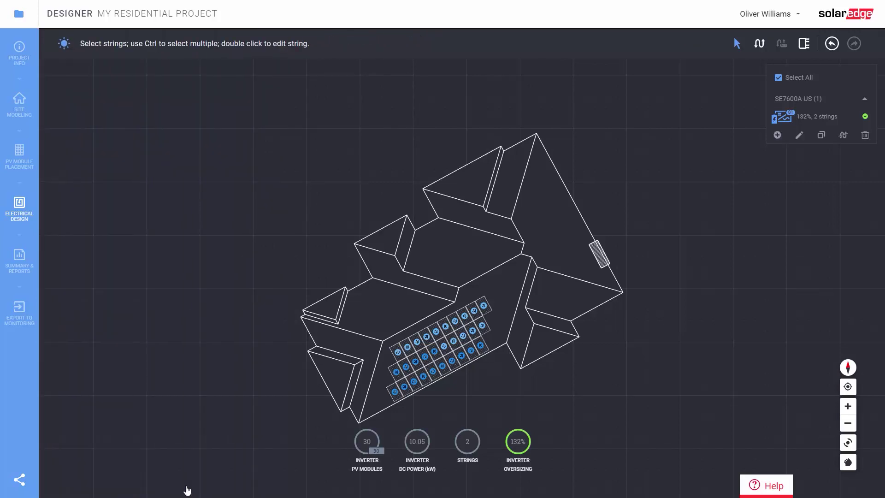
Review the Summary & Reports project summary: 10.05 kWp installed, 16.44 MWh annual energy, loss diagram
click(26, 271)
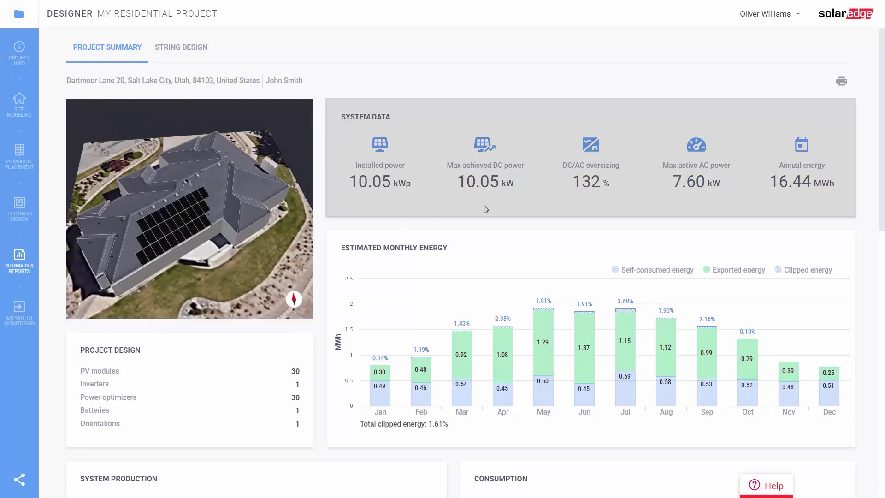
scroll(792, 207, down, 3)
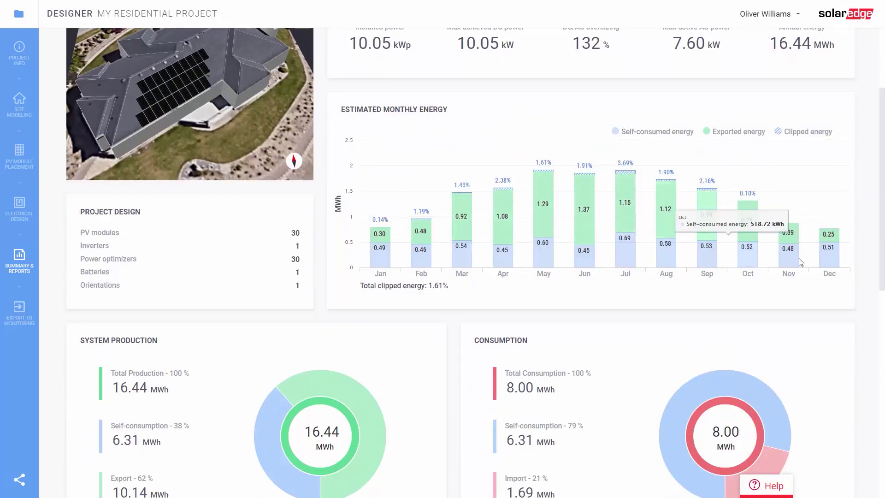
scroll(799, 259, down, 5)
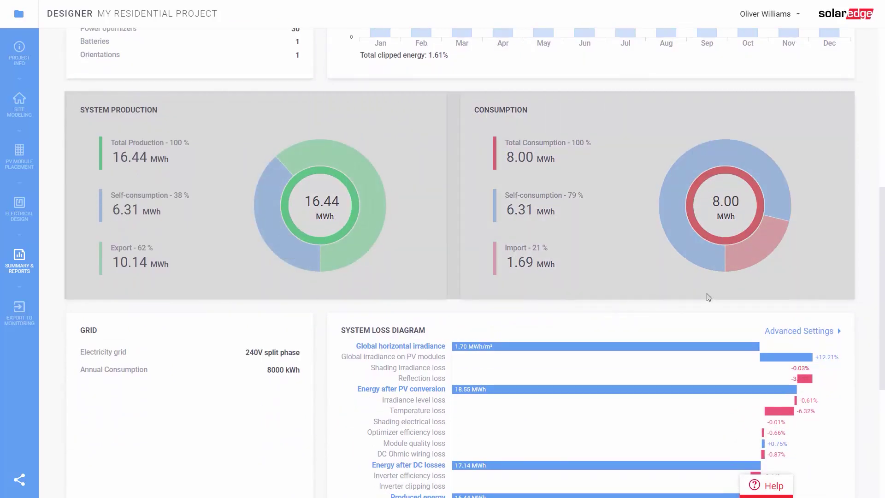
scroll(632, 322, down, 2)
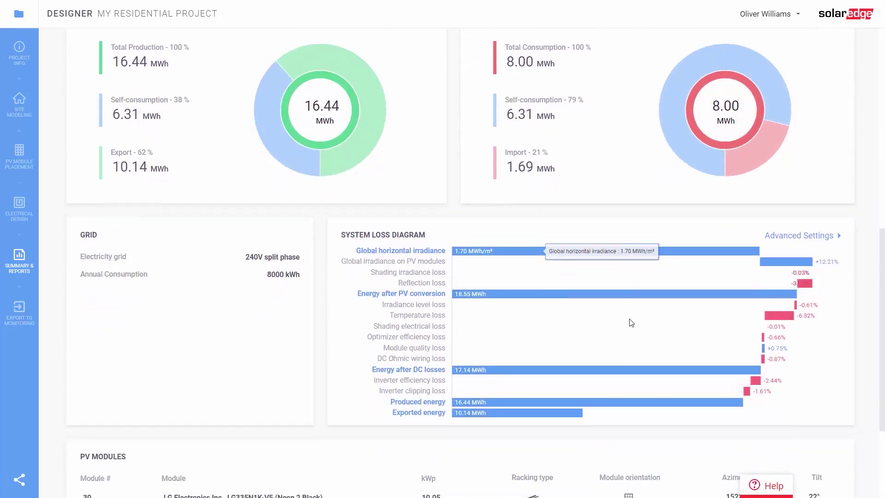